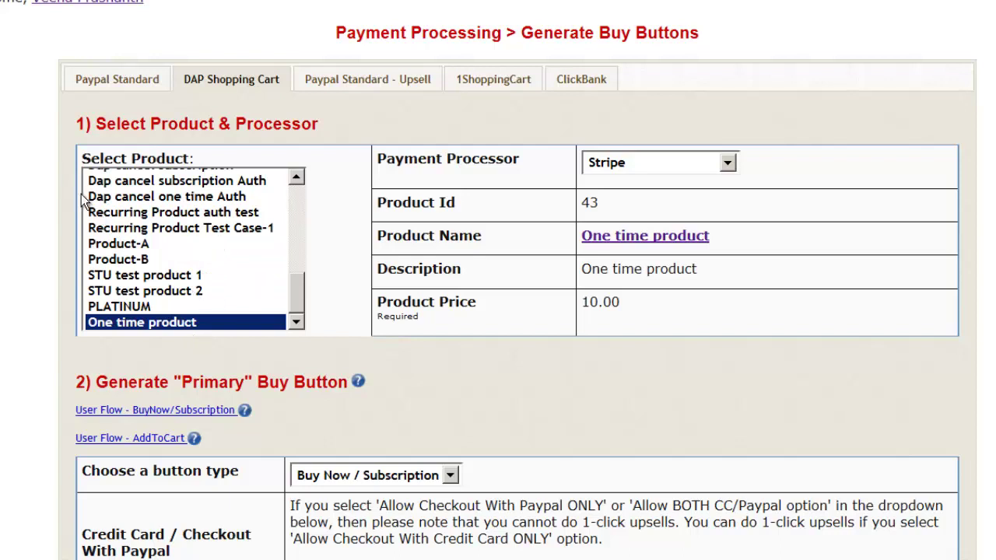
- Clear the accidental text highlight on the DAP buy button form
drag(130, 159, 1, 181)
scroll(179, 156, up, 2)
mouse_move(461, 80)
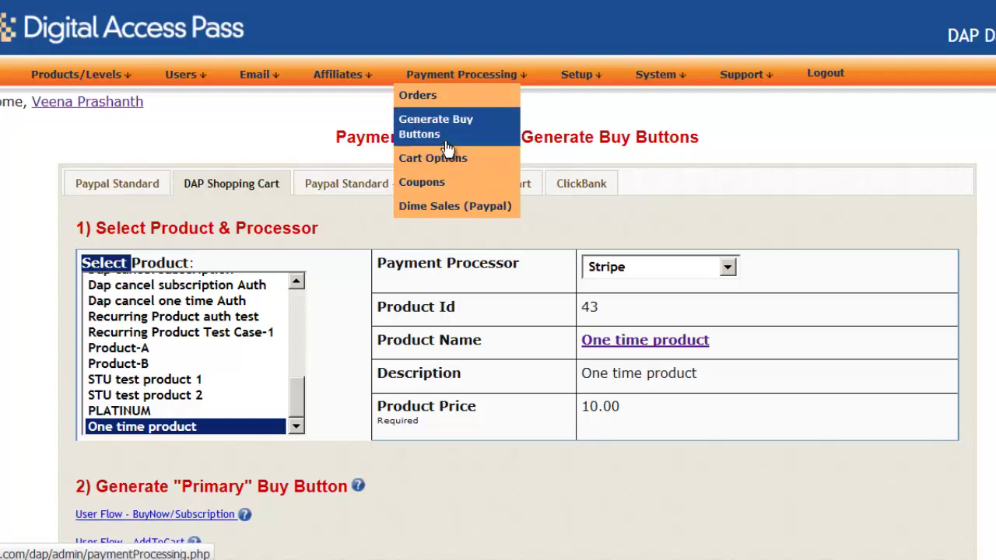
click(26, 295)
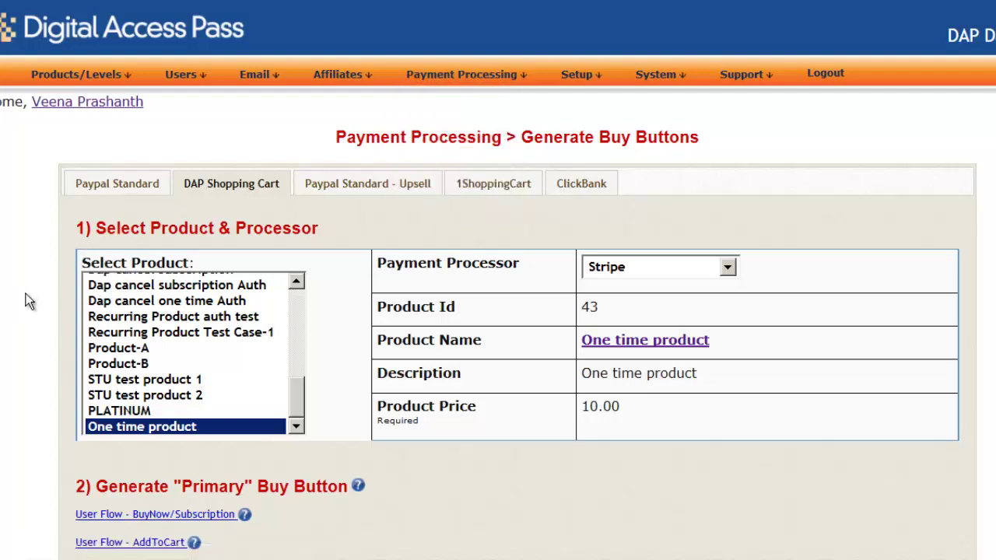
scroll(33, 296, down, 3)
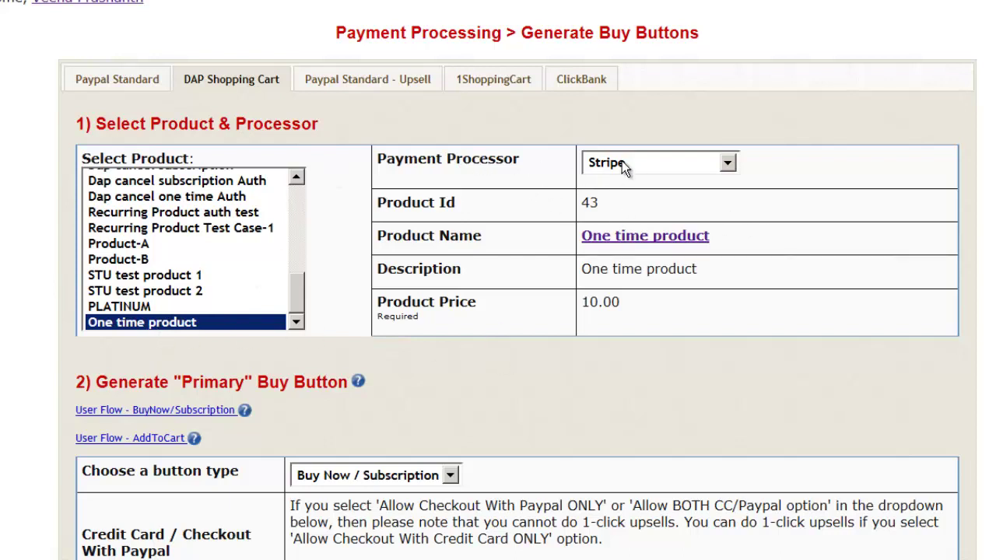
- Check the payment processor list and read the Add To Cart user flow help
click(646, 163)
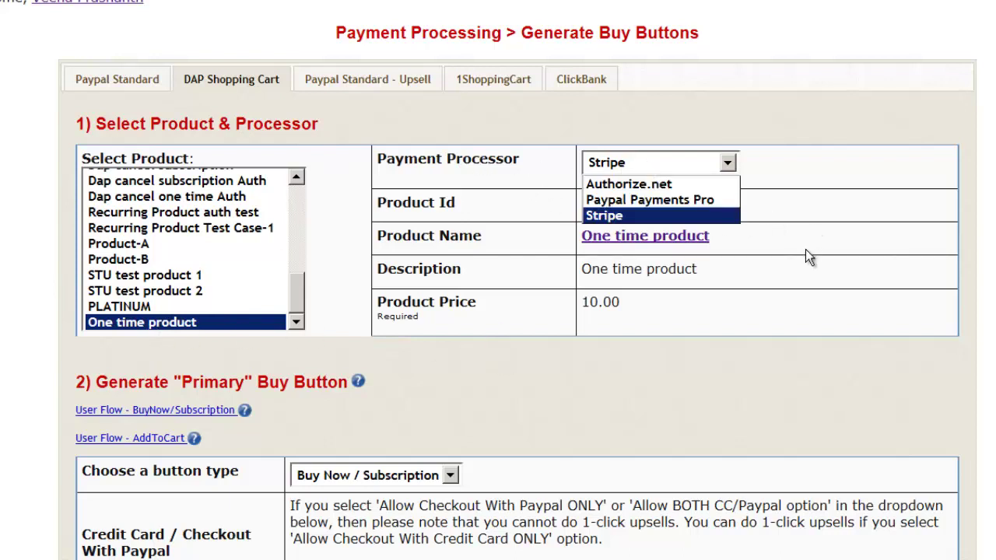
click(193, 438)
scroll(146, 389, down, 3)
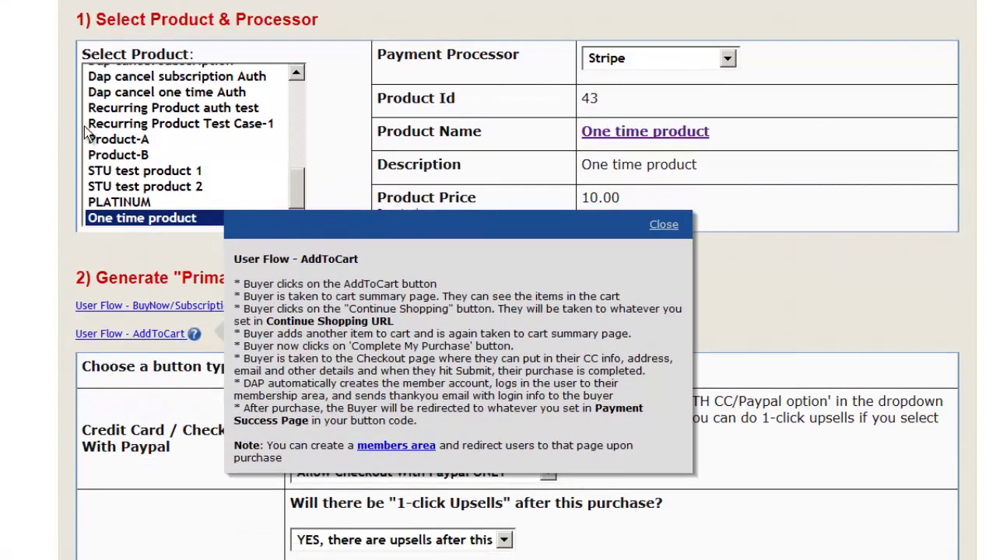
click(664, 224)
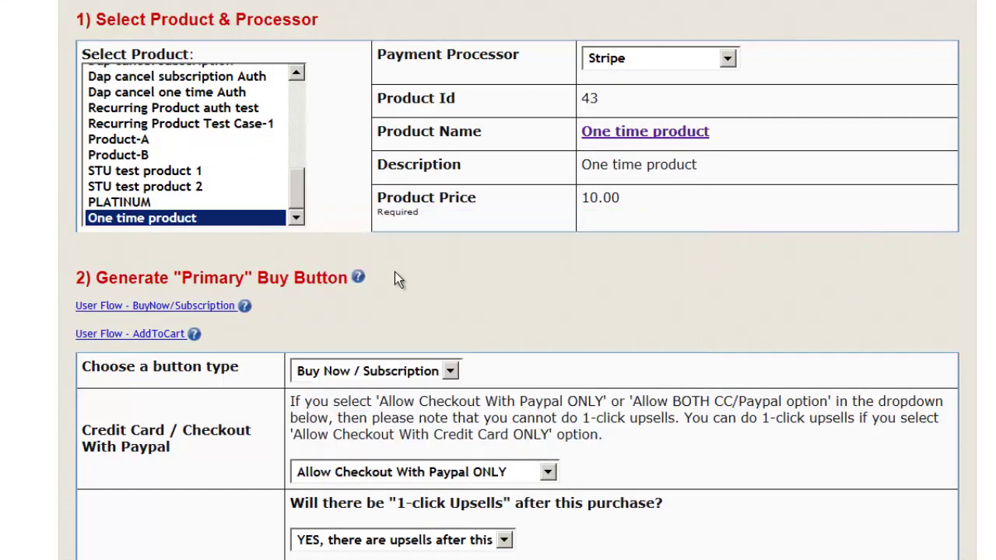
scroll(272, 265, down, 3)
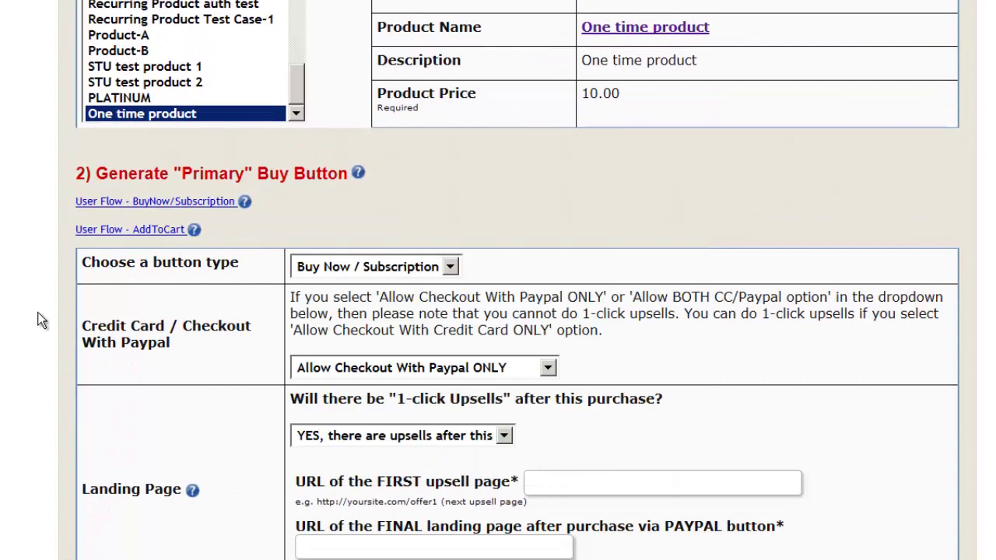
- Keep Buy Now / Subscription as button type and choose 'Allow Checkout With Credit Card ONLY'
click(334, 267)
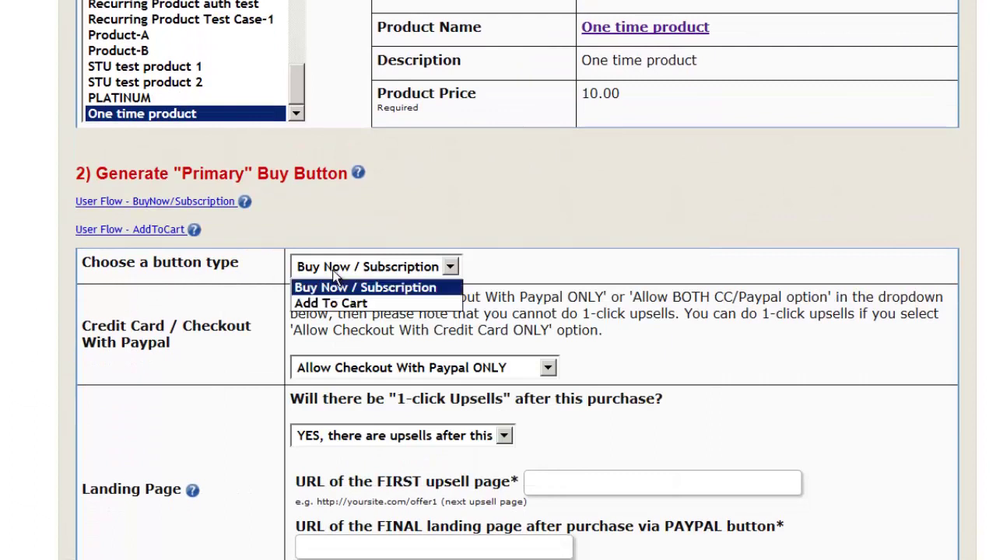
click(329, 273)
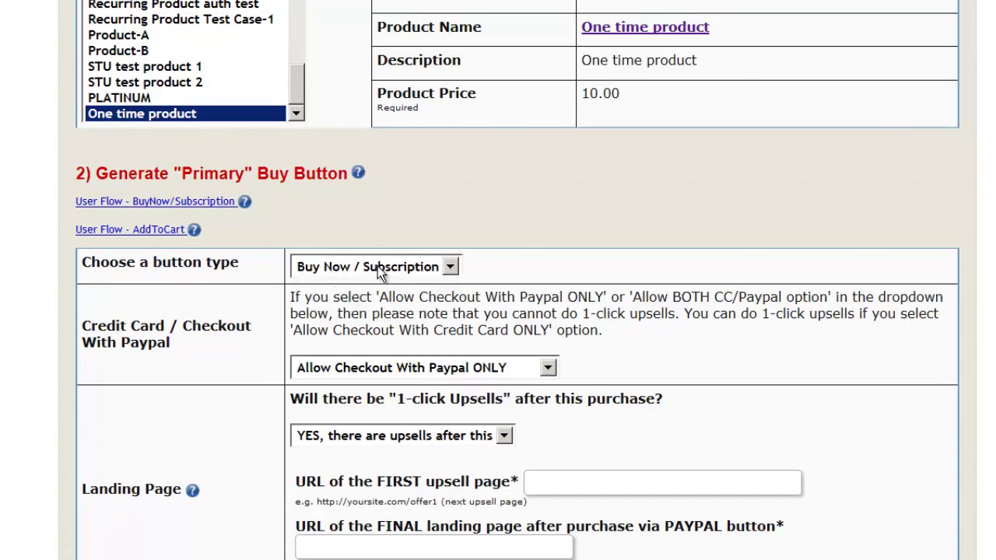
scroll(117, 350, down, 3)
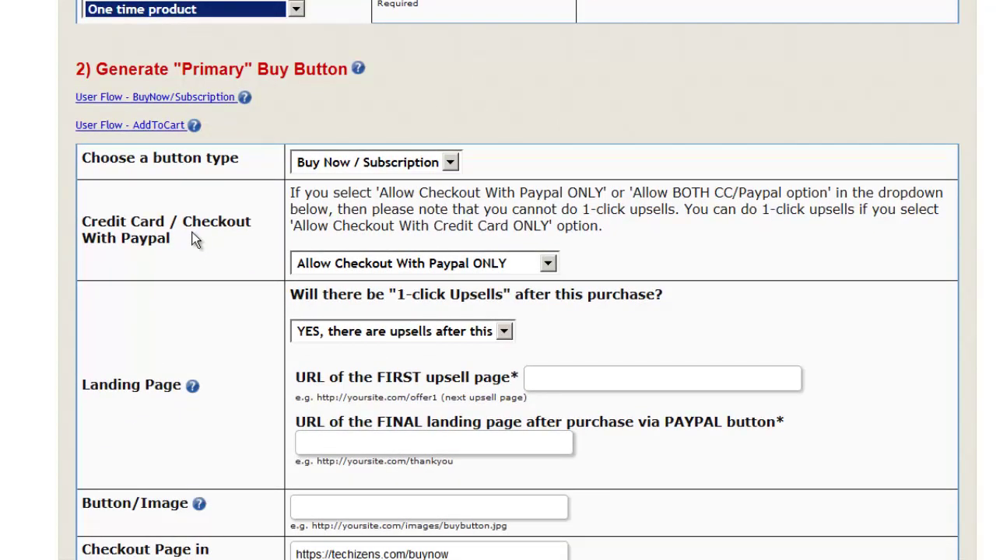
click(324, 263)
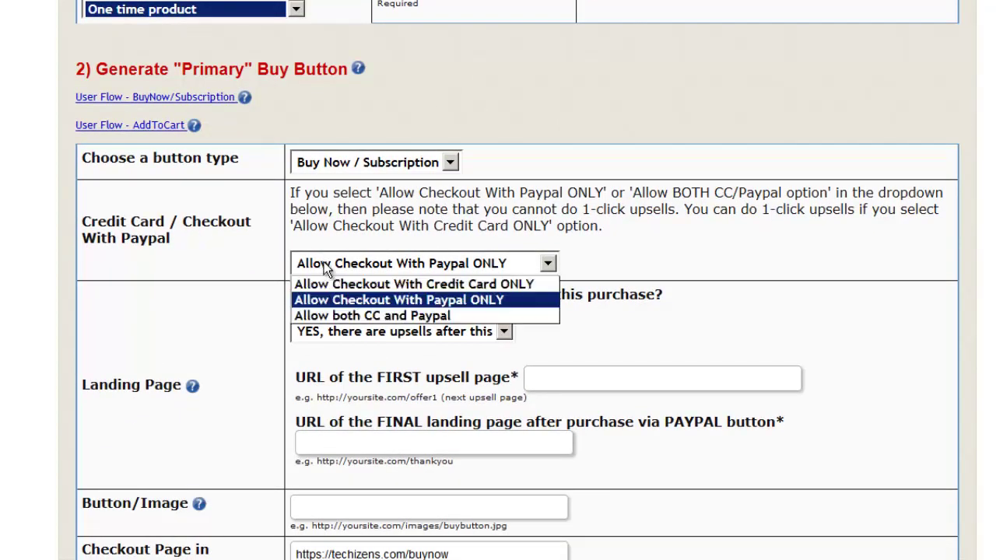
click(313, 284)
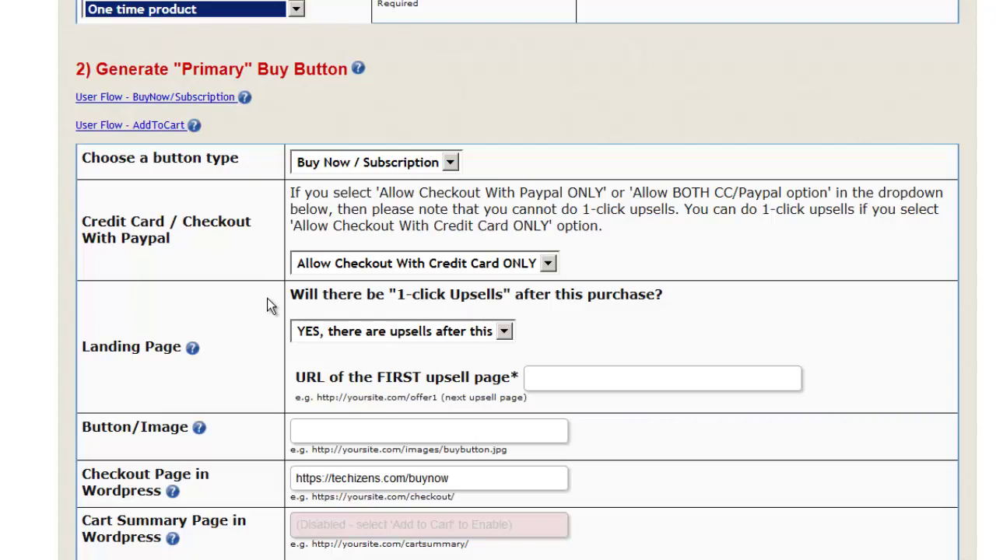
click(349, 265)
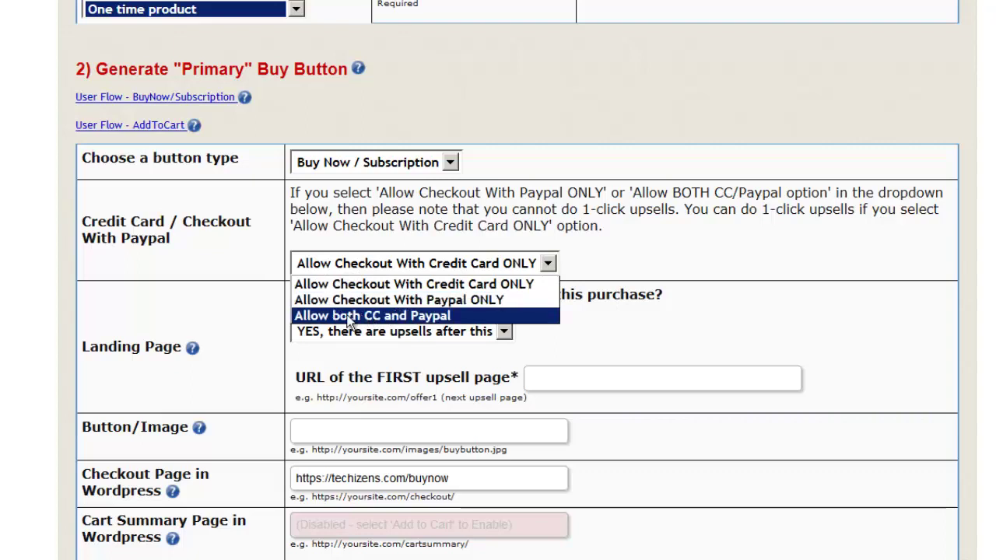
click(620, 263)
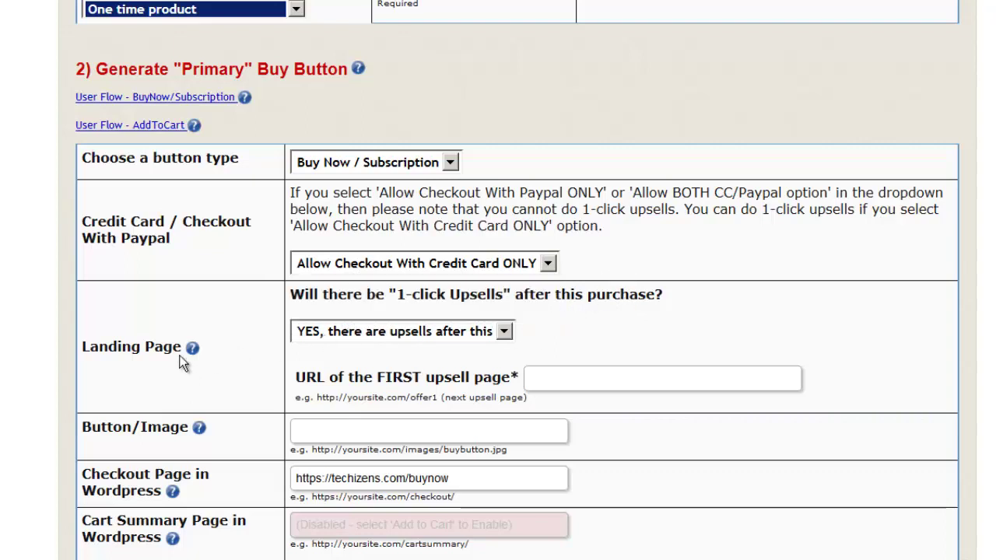
scroll(203, 312, down, 3)
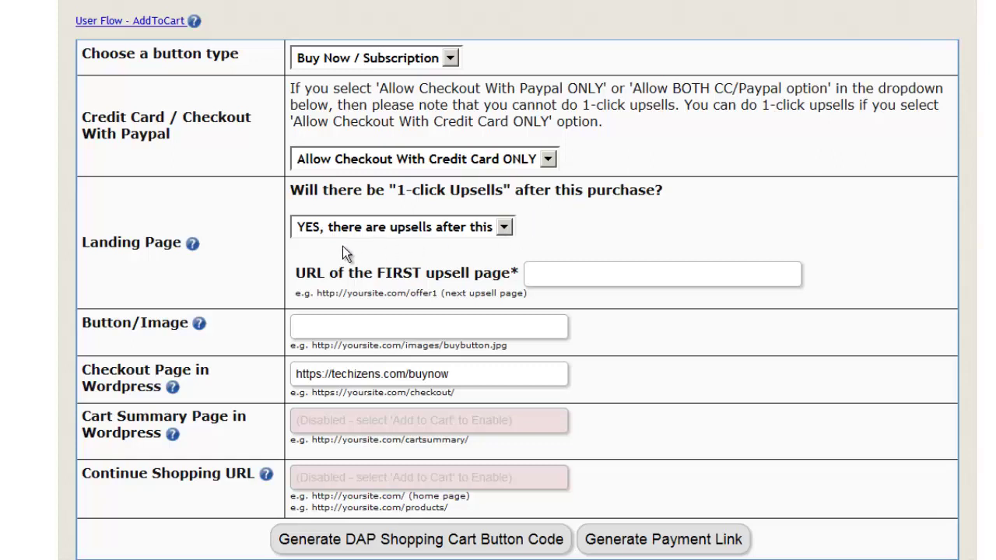
- Answer 'NO, this is the only item' for 1-click upsells, landing buyers at /thankyou
click(629, 277)
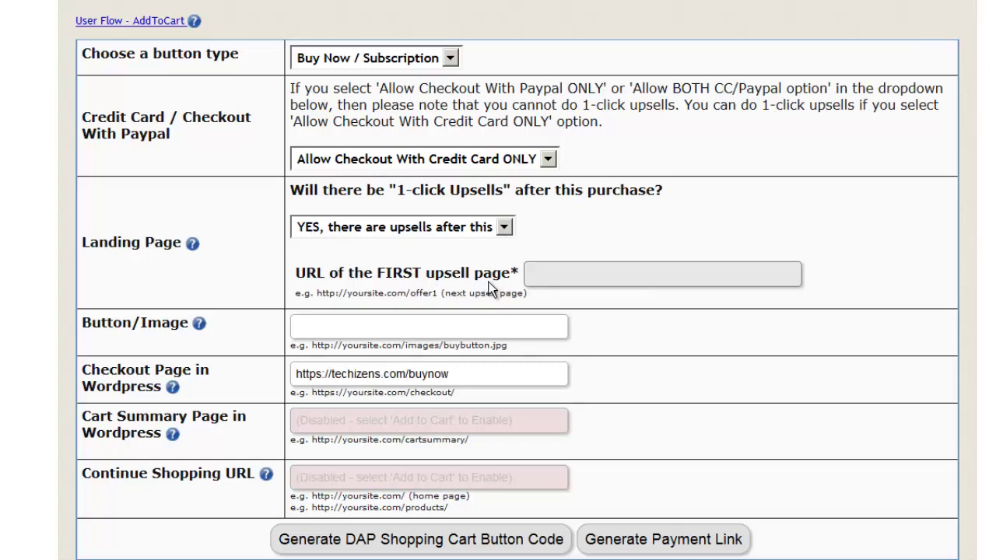
click(470, 227)
click(394, 279)
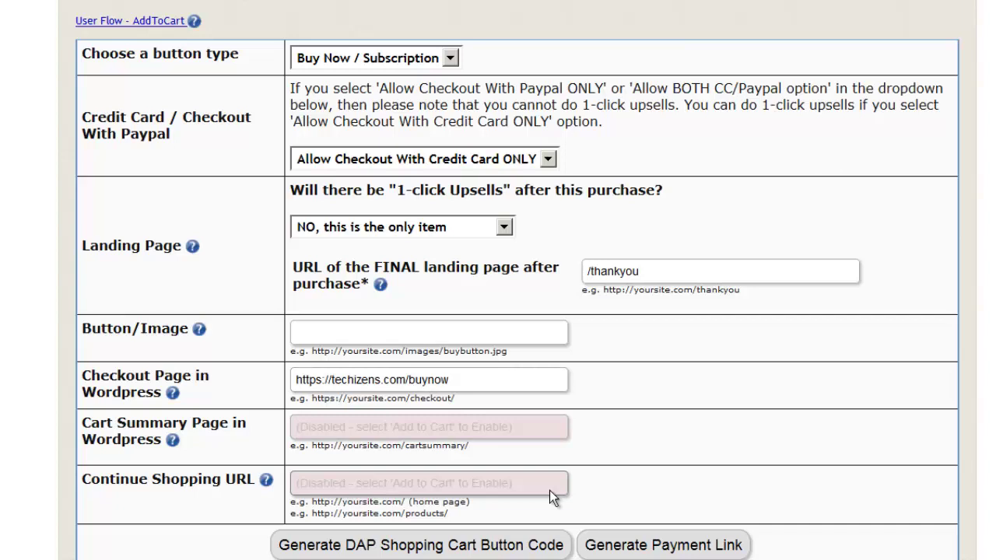
- Generate the $10.00 One time product's Buy Now button code and select all of it
click(433, 543)
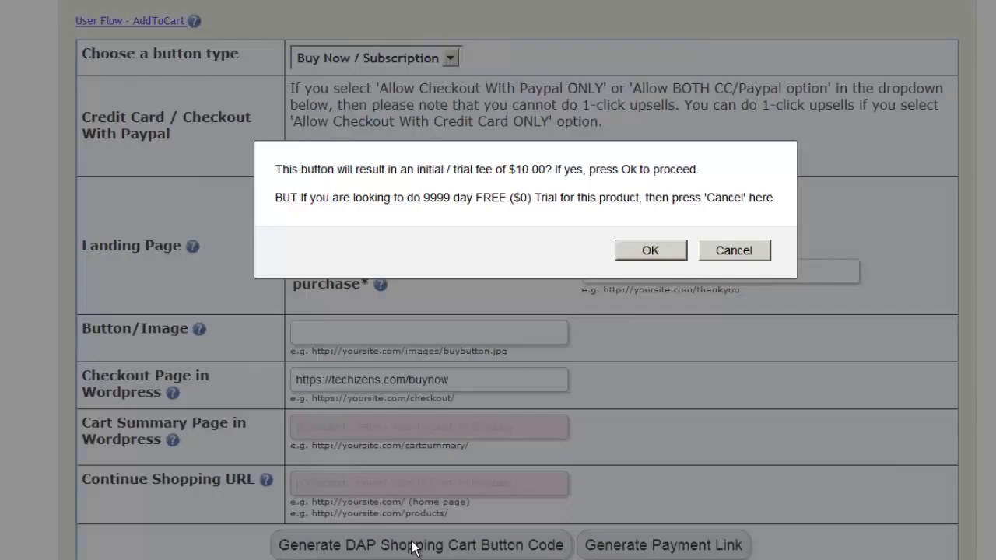
click(666, 250)
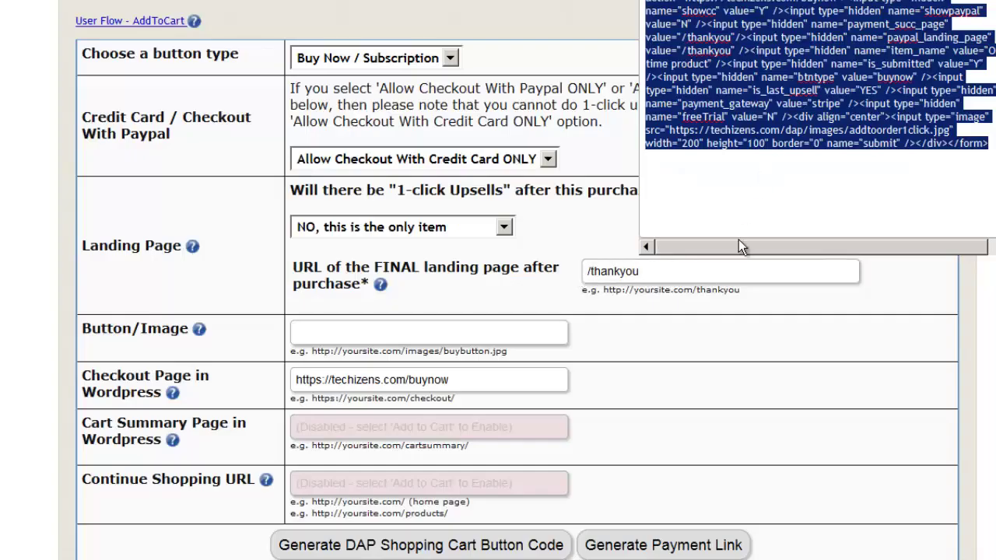
scroll(738, 246, up, 2)
click(734, 288)
click(990, 246)
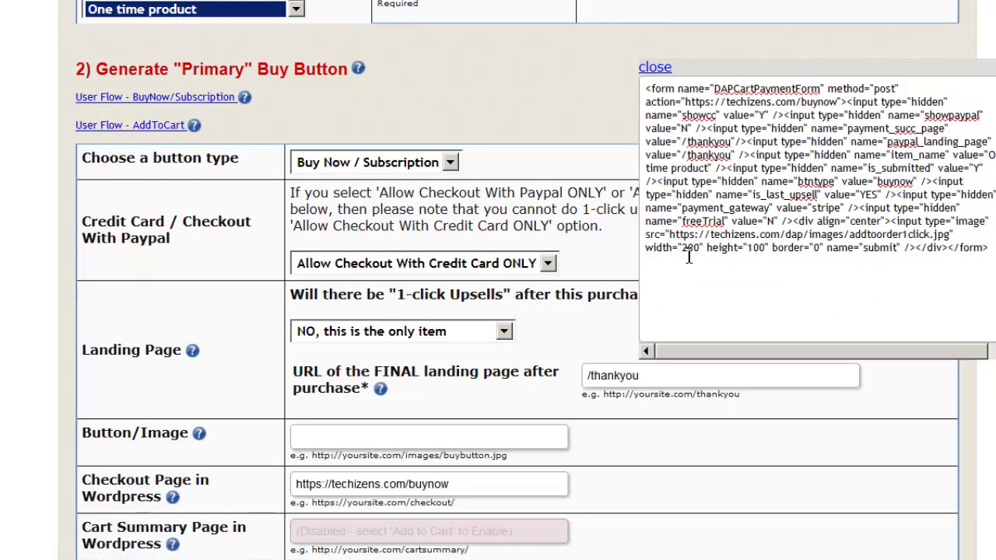
key(ctrl+a)
key(ctrl+c)
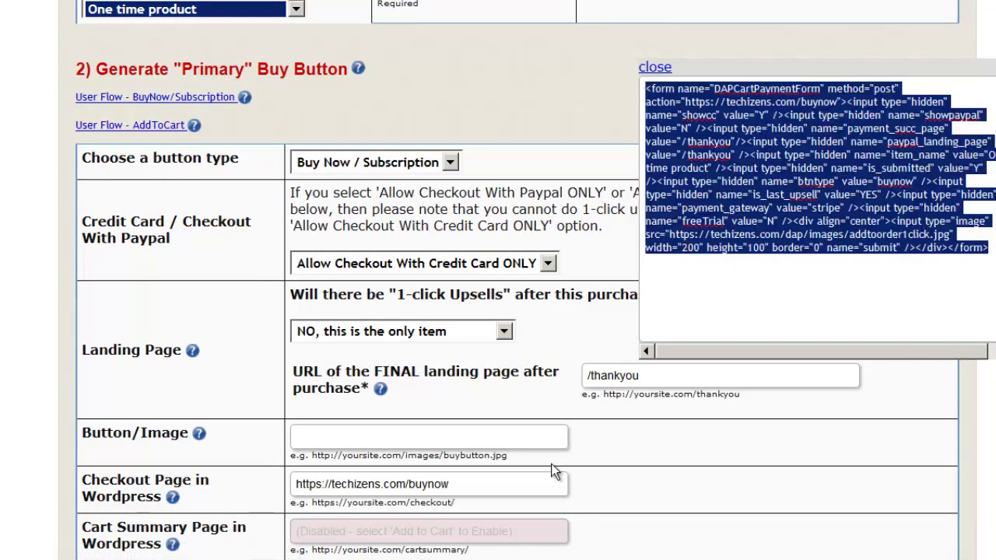
scroll(620, 540, down, 2)
scroll(615, 483, down, 2)
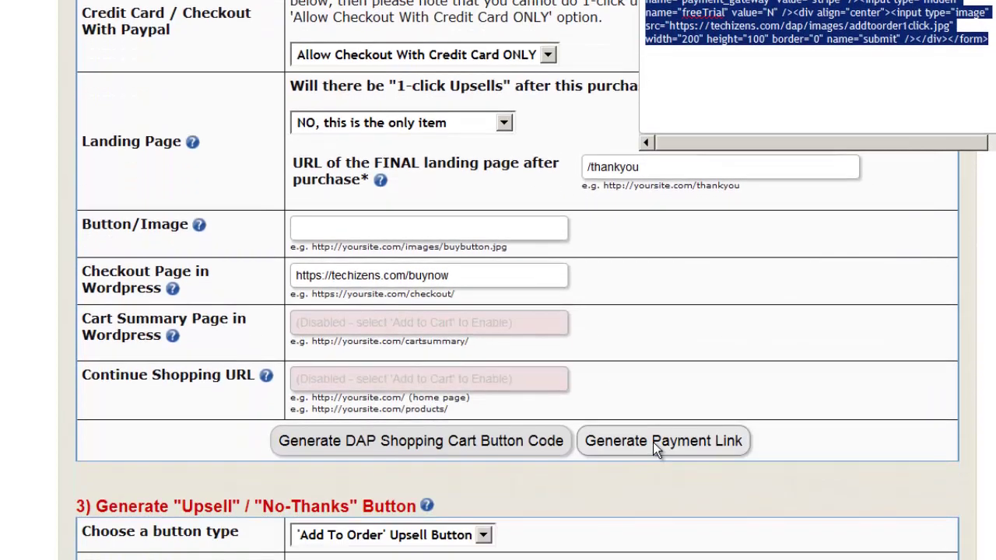
- Generate the One time product's payment link and select the link text
click(653, 440)
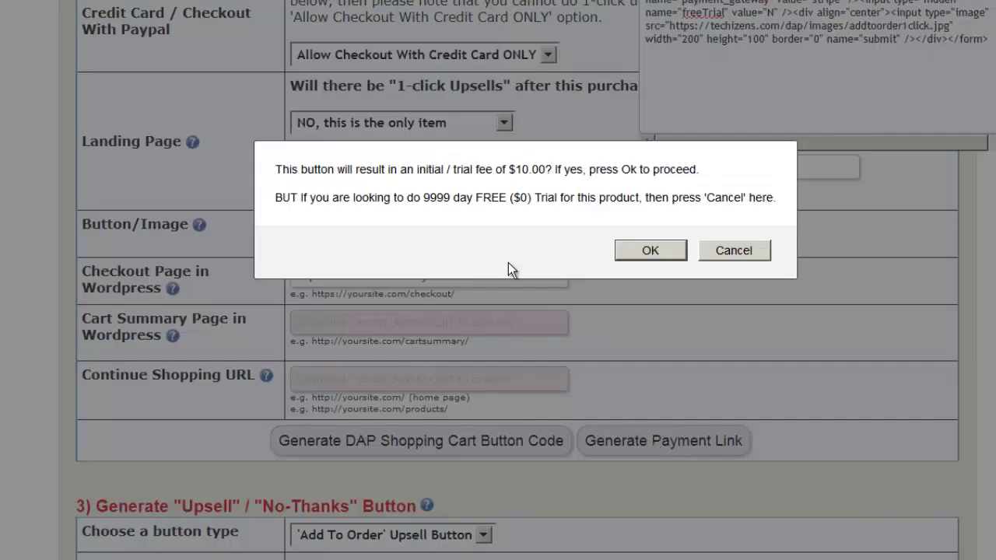
click(651, 250)
scroll(561, 313, up, 4)
scroll(600, 358, down, 4)
click(615, 439)
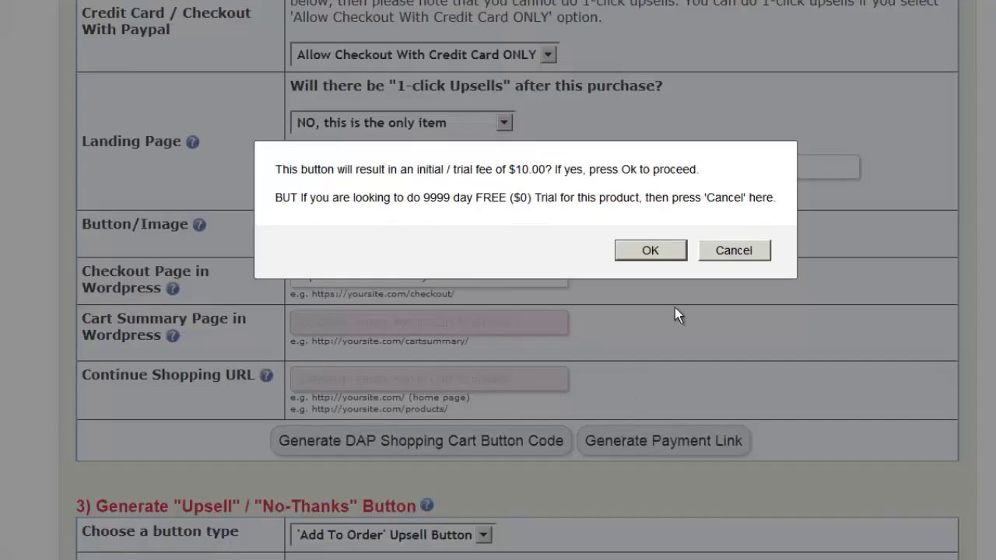
click(651, 250)
scroll(693, 258, up, 7)
click(801, 319)
drag(800, 319, 767, 309)
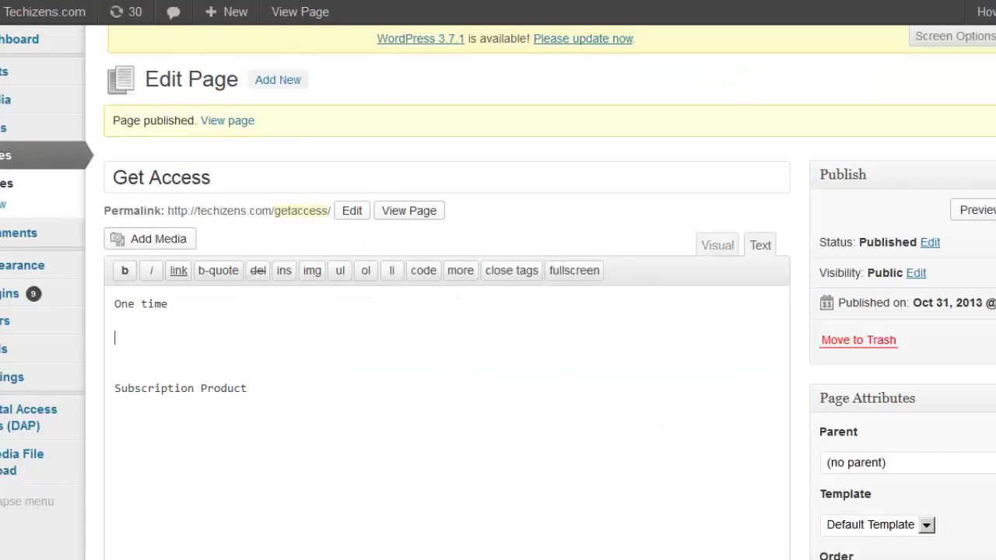
- Paste the copied DAPCartPaymentForm code on the empty line beneath 'One time'
click(226, 341)
key(Up)
key(ctrl+v)
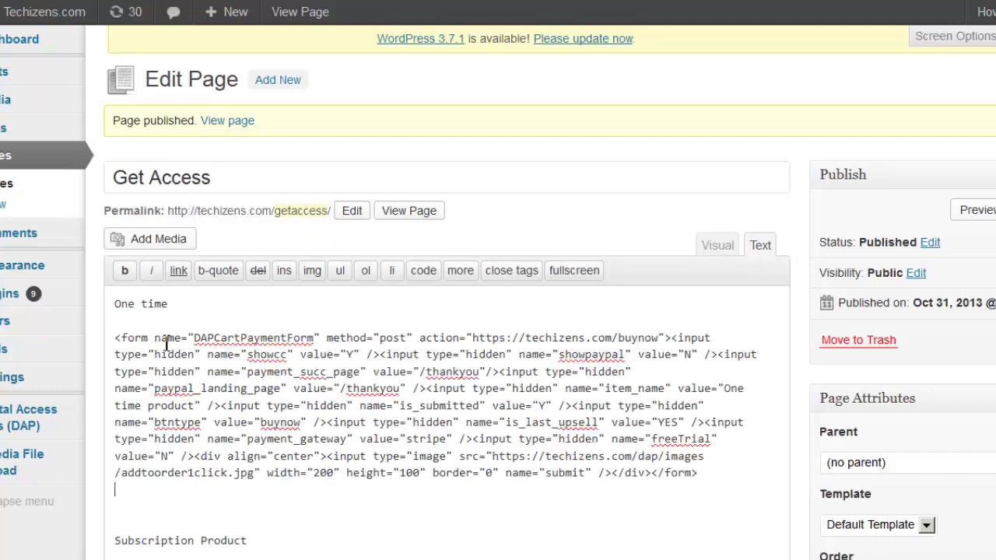